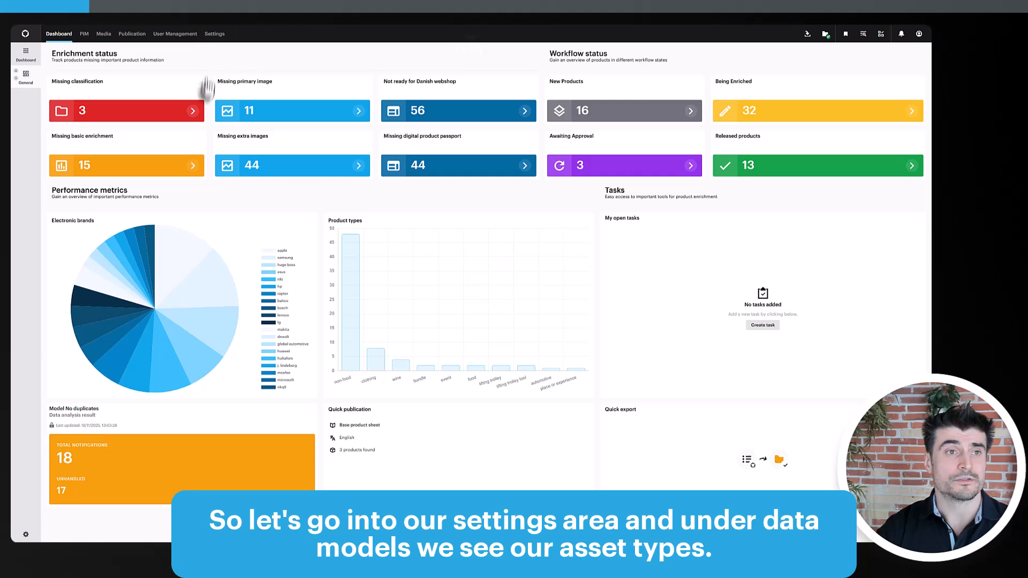
# - Open the hotspot definitions of the Image asset type in the settings' data models
pyautogui.click(214, 34)
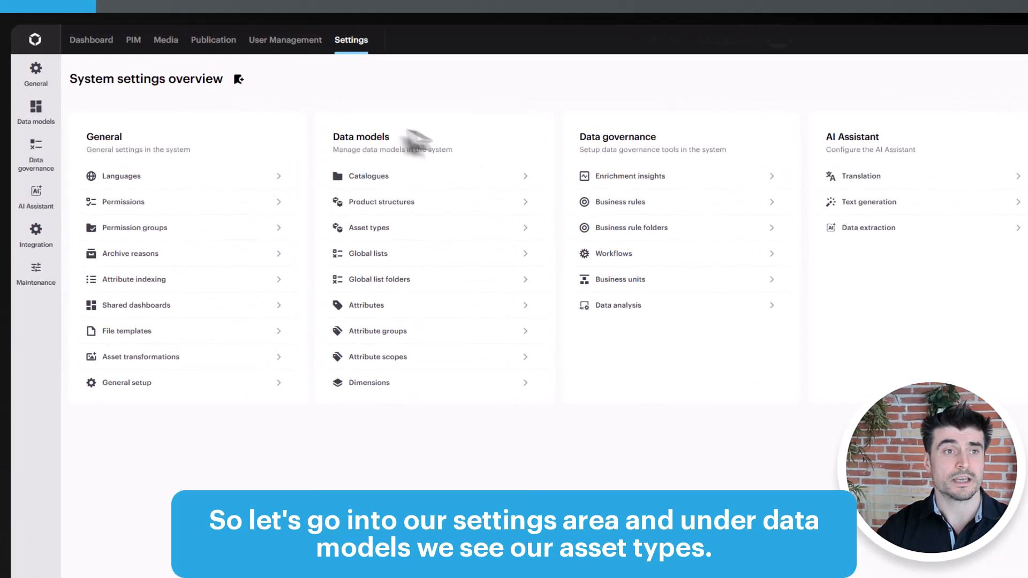
pyautogui.click(369, 229)
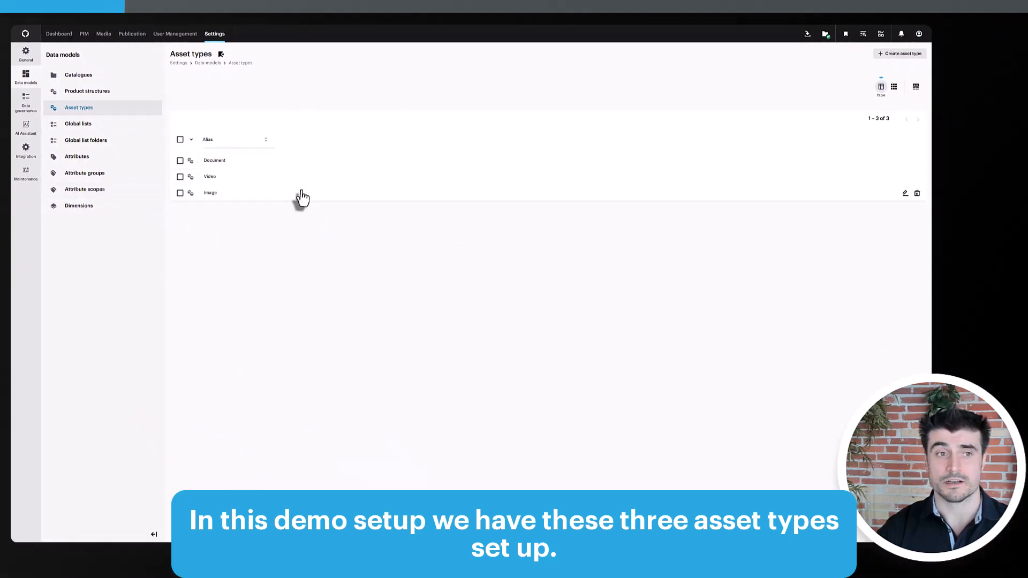
pyautogui.click(904, 194)
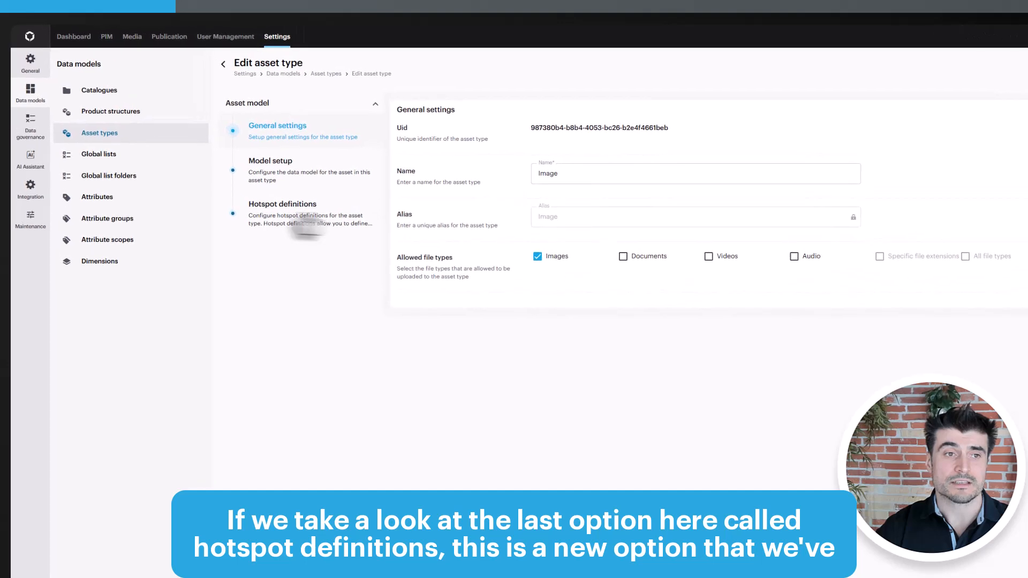
pyautogui.click(302, 219)
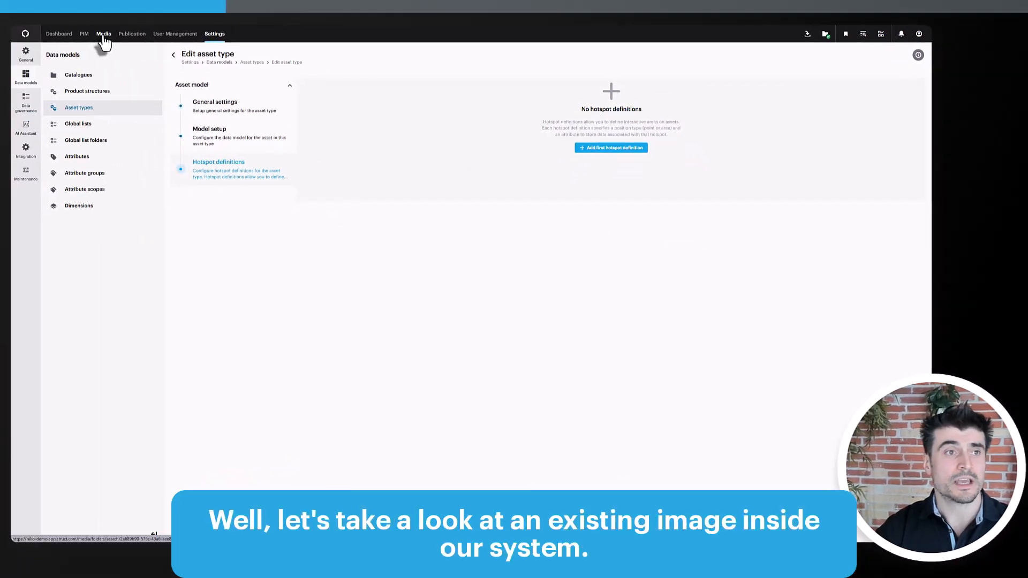
# - Open the green car image in the Automotive media folder and inspect its asset type
pyautogui.click(103, 35)
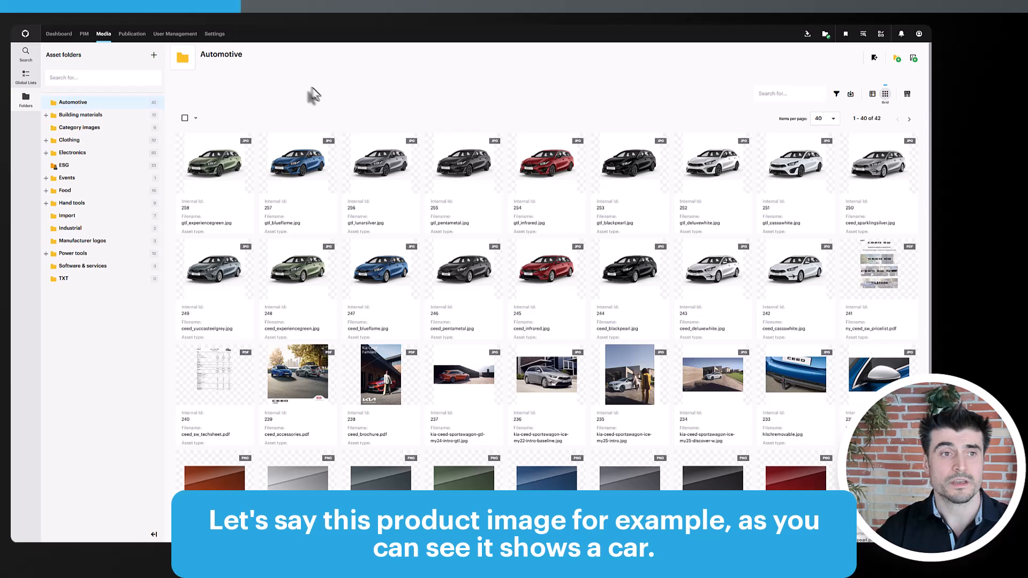
pyautogui.click(217, 169)
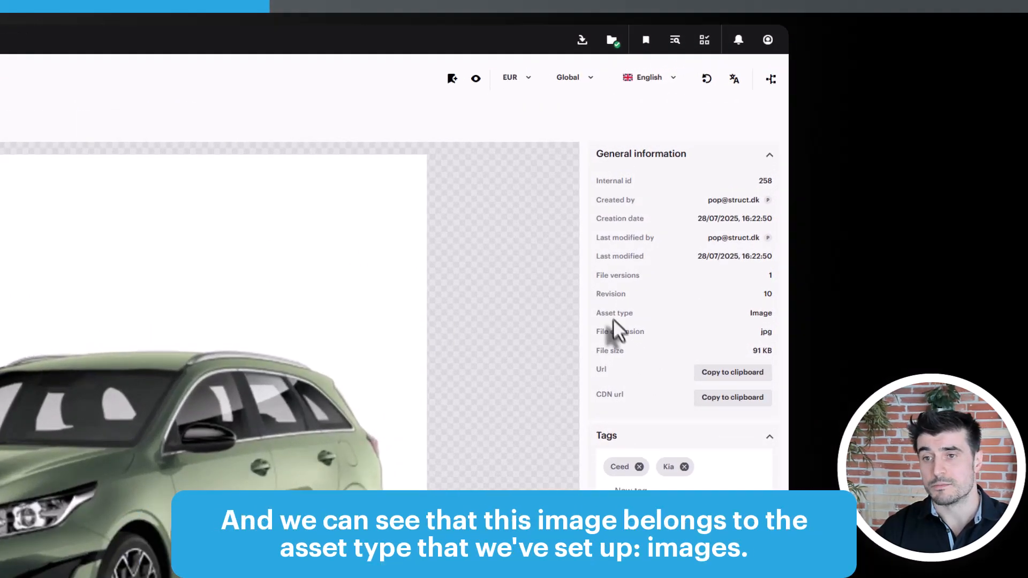
pyautogui.moveTo(601, 314); pyautogui.dragTo(773, 321)
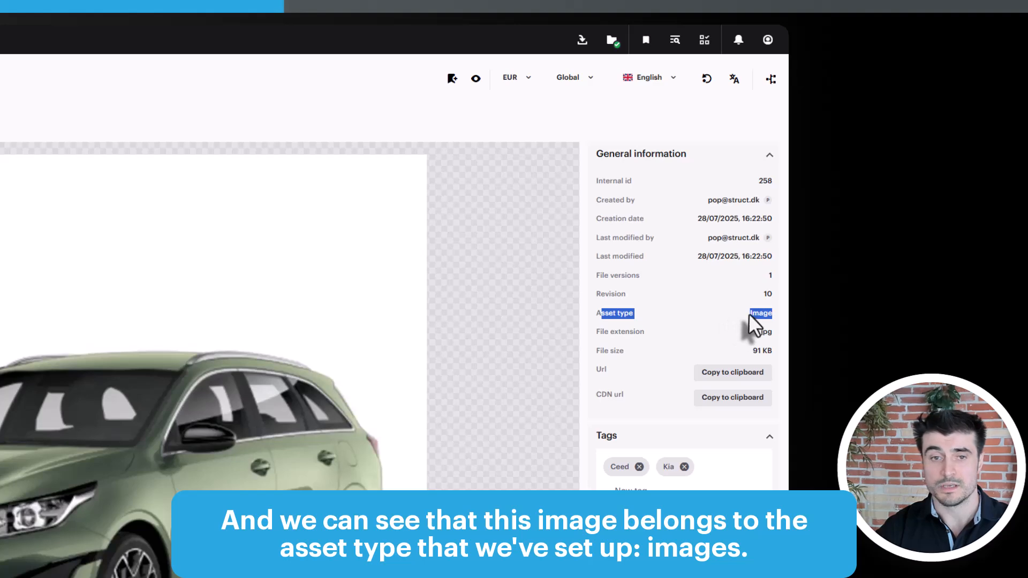
pyautogui.click(654, 324)
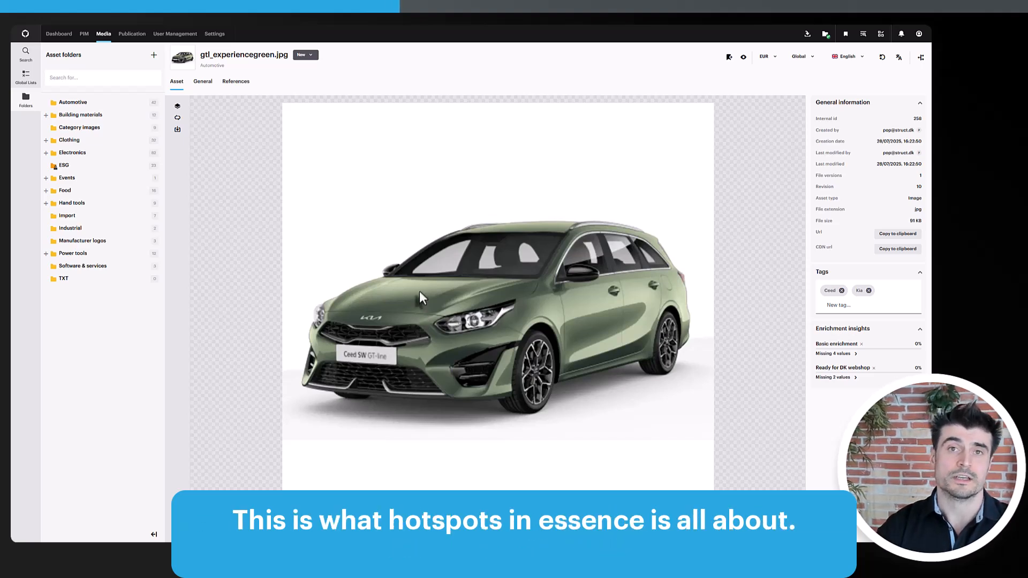
# - Create a hotspot definition for the Image asset type labelled Parts, with Point position type and multiple hotspots allowed
pyautogui.click(213, 37)
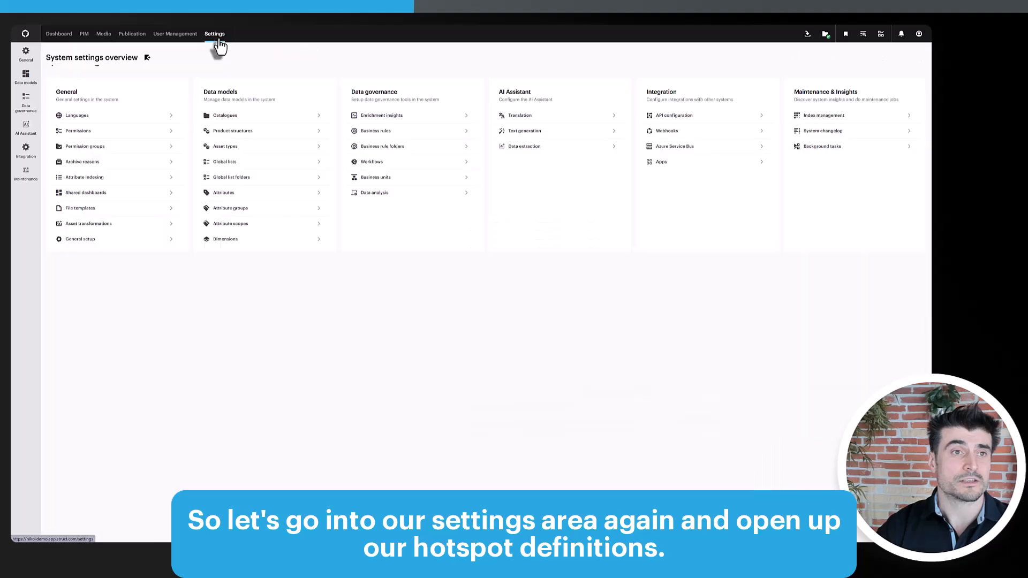
pyautogui.click(236, 149)
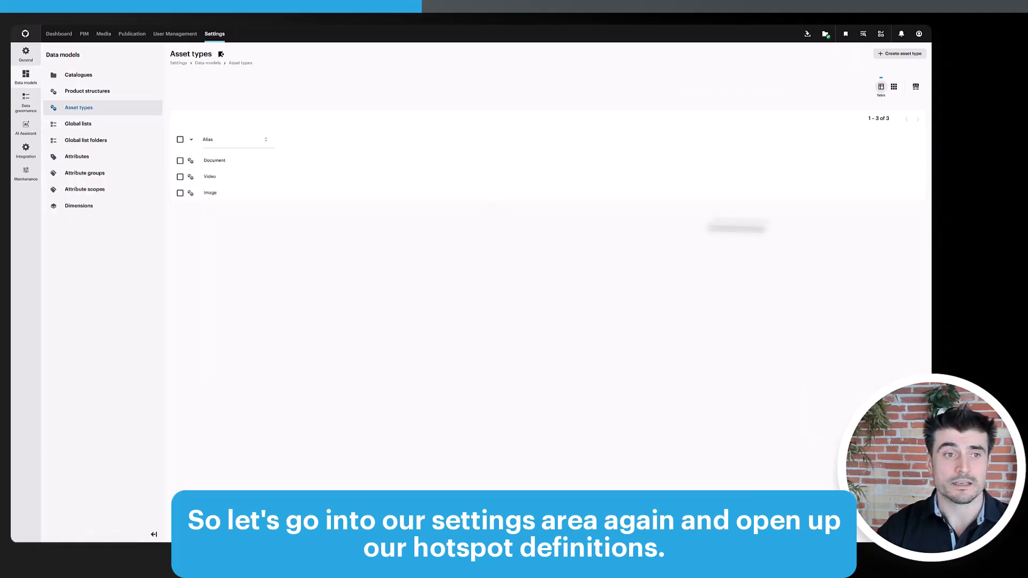
pyautogui.click(906, 193)
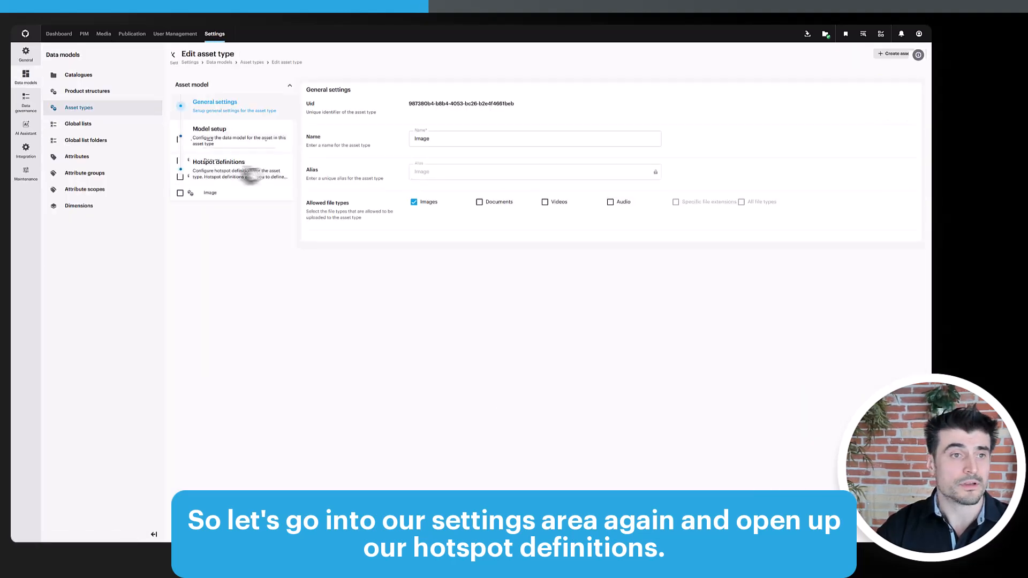
pyautogui.click(219, 164)
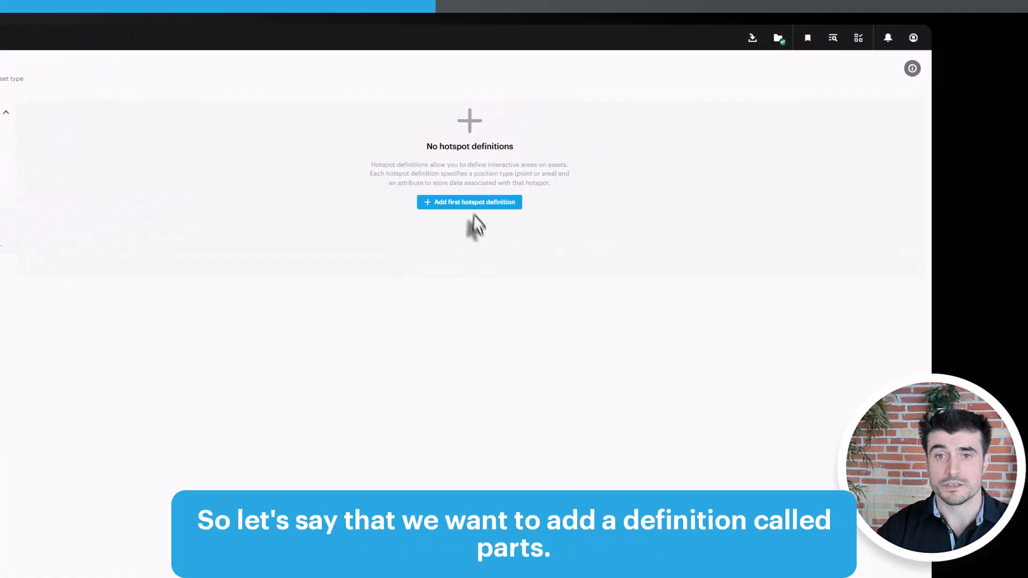
pyautogui.click(561, 167)
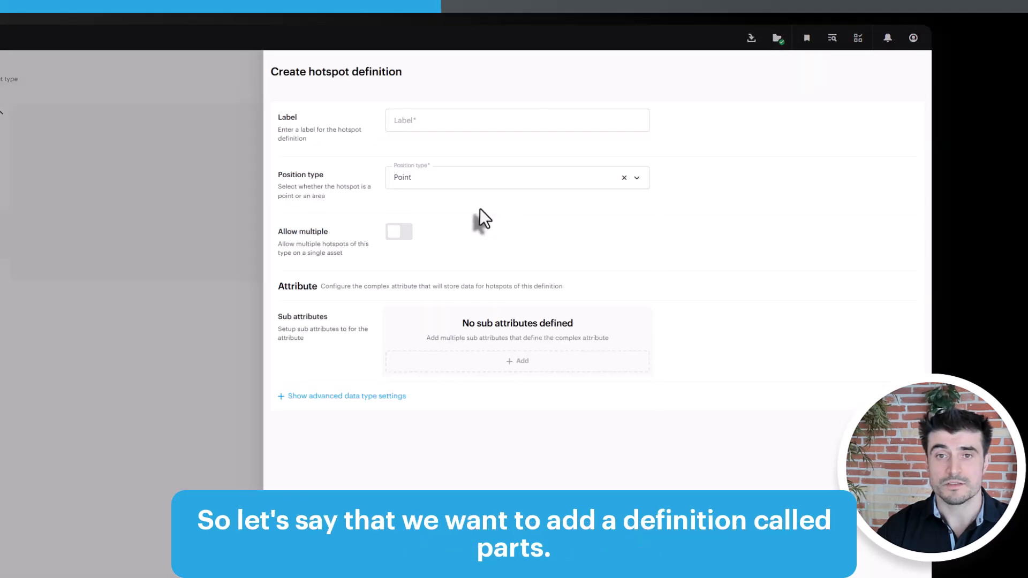
pyautogui.click(514, 122)
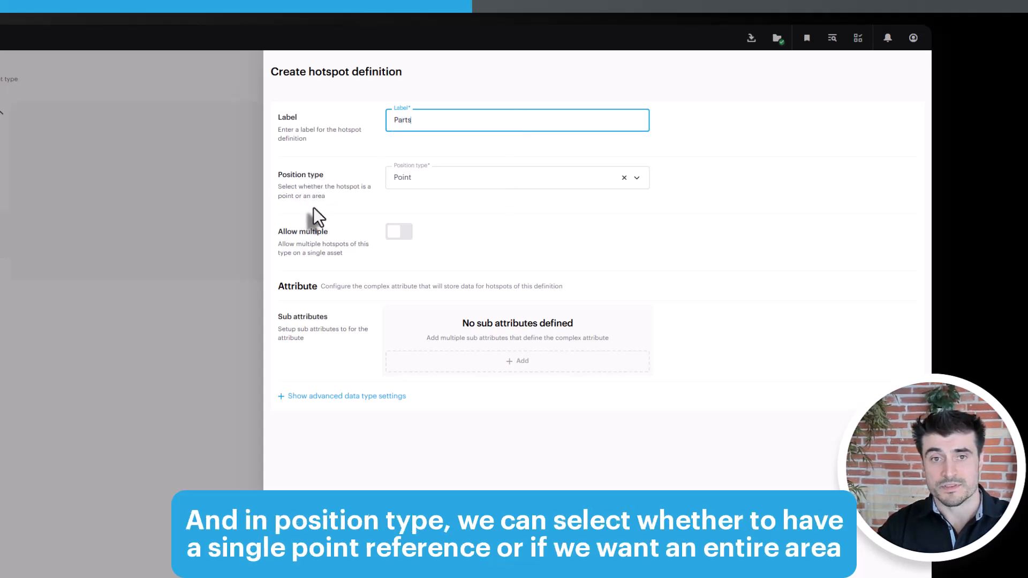
pyautogui.click(434, 180)
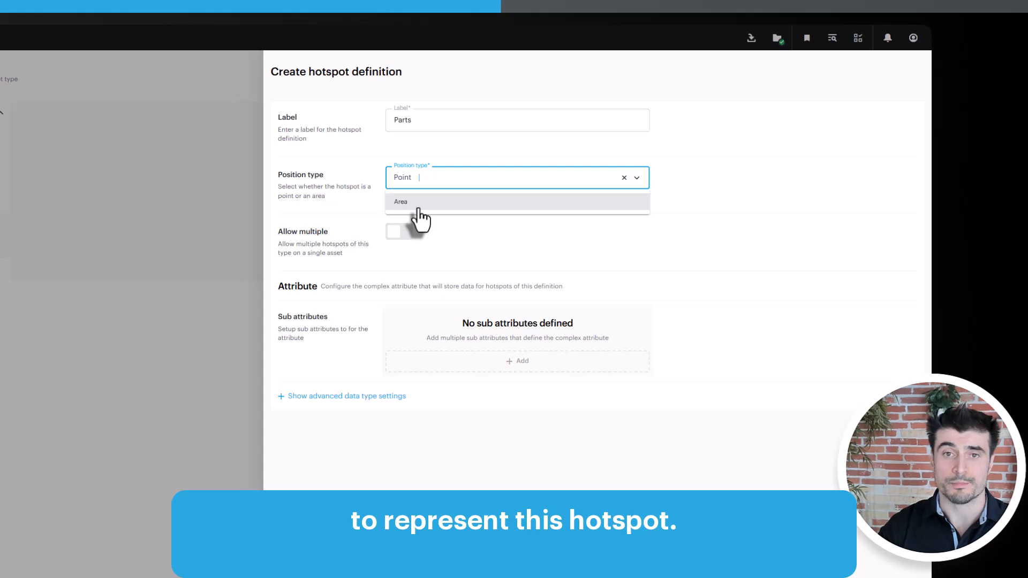
pyautogui.click(367, 172)
pyautogui.click(410, 240)
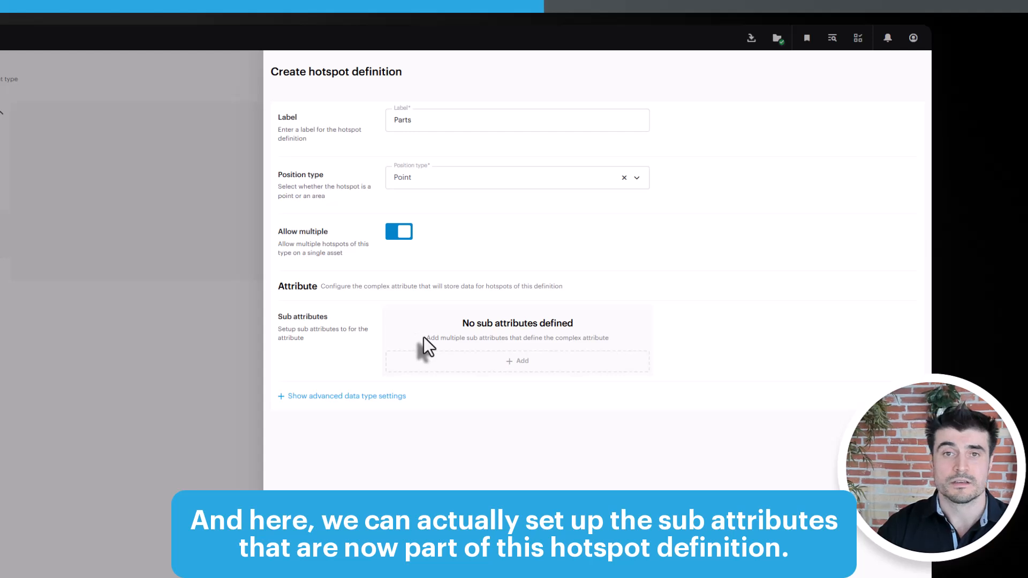
# - Add a Text sub attribute named Label to the Parts hotspot definition
pyautogui.click(518, 369)
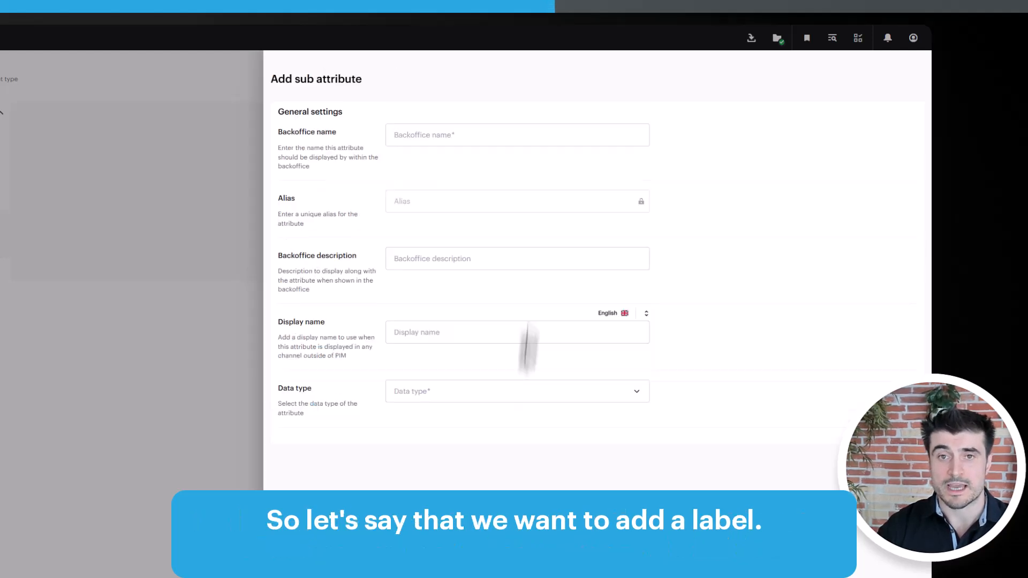
pyautogui.click(479, 137)
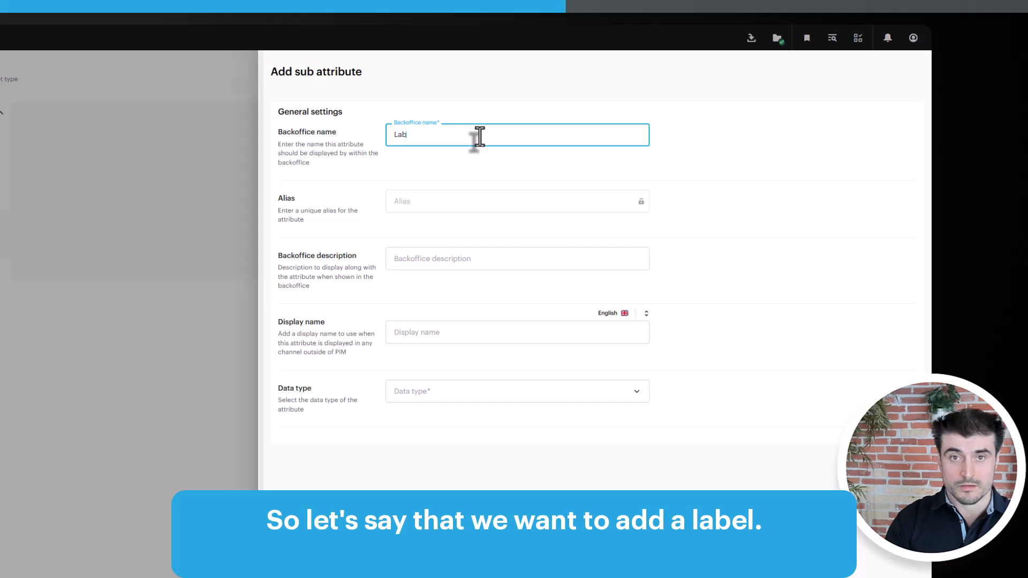
pyautogui.click(448, 394)
pyautogui.click(420, 358)
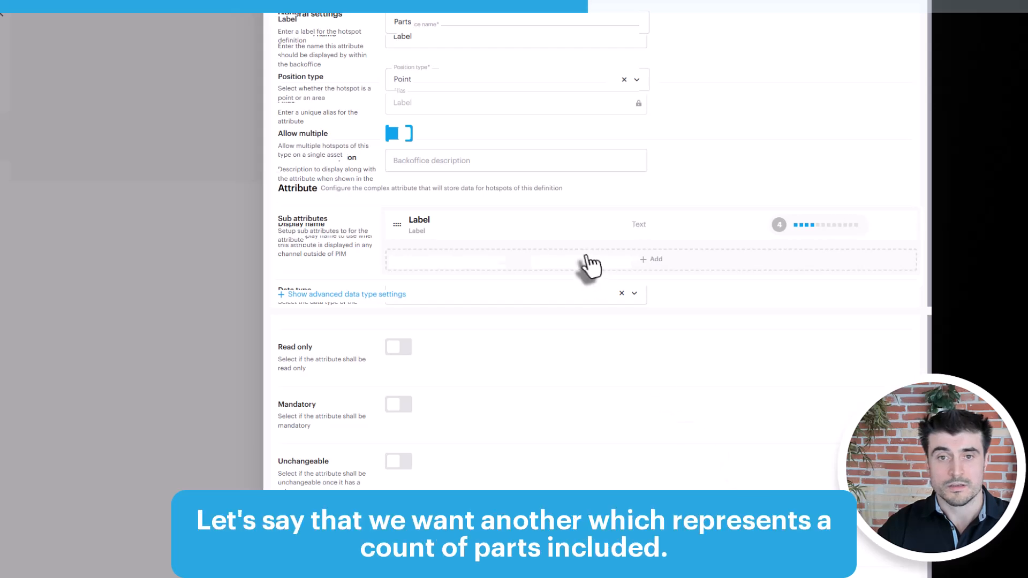
# - Add a second sub attribute named Parts included with the Number data type
pyautogui.click(656, 263)
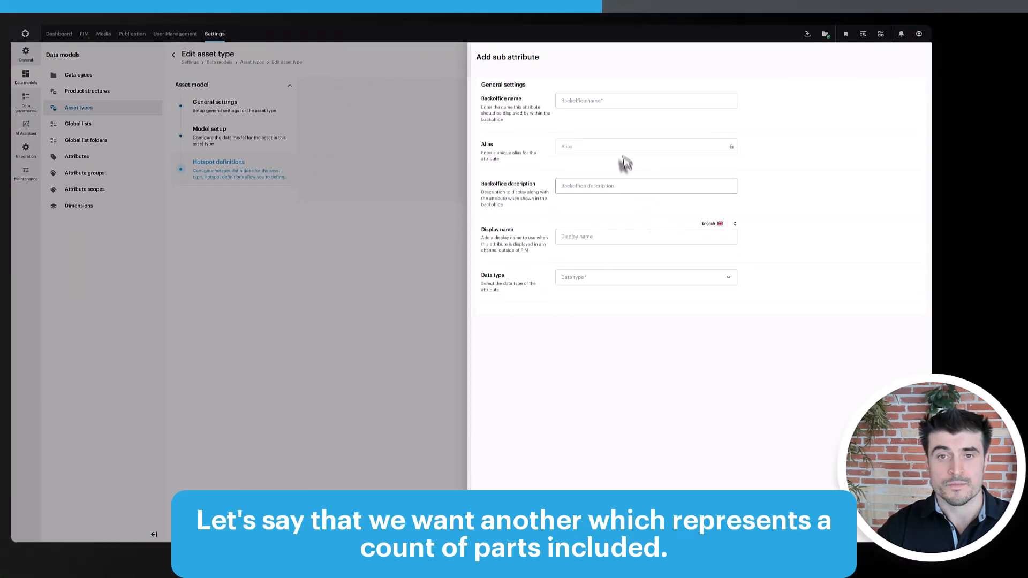
pyautogui.click(626, 102)
pyautogui.click(630, 105)
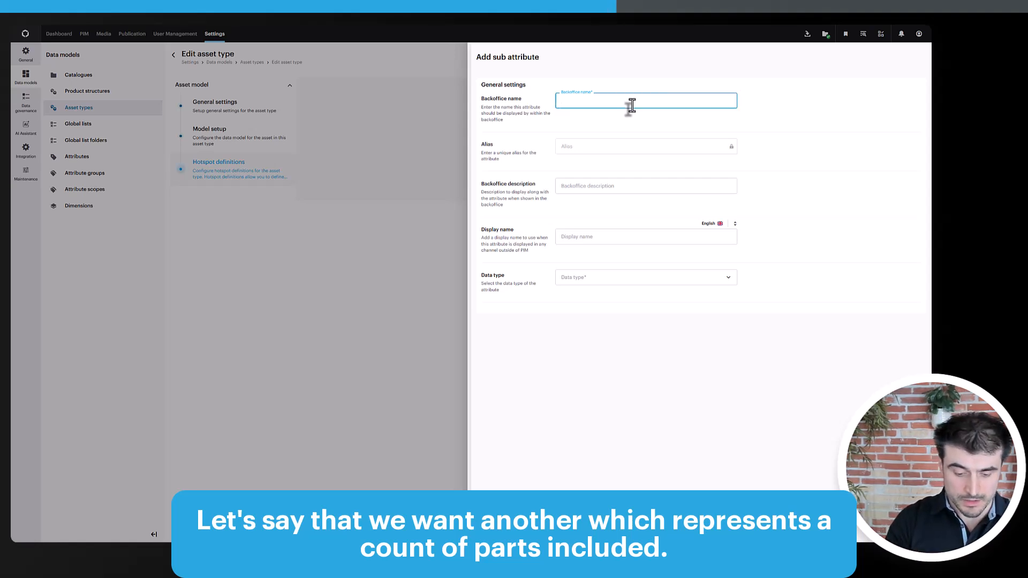
pyautogui.click(576, 101)
pyautogui.write('s')
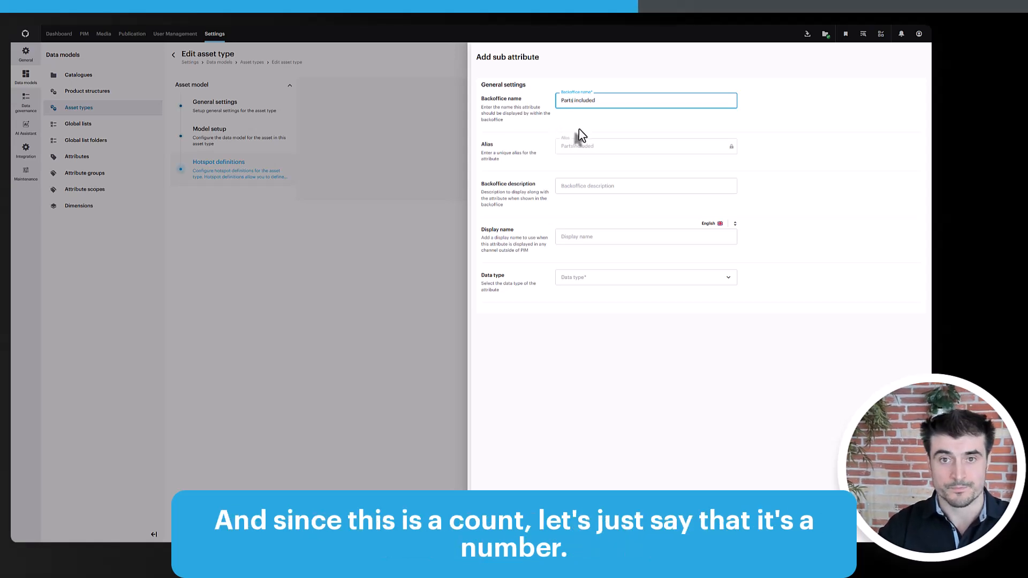
pyautogui.click(592, 277)
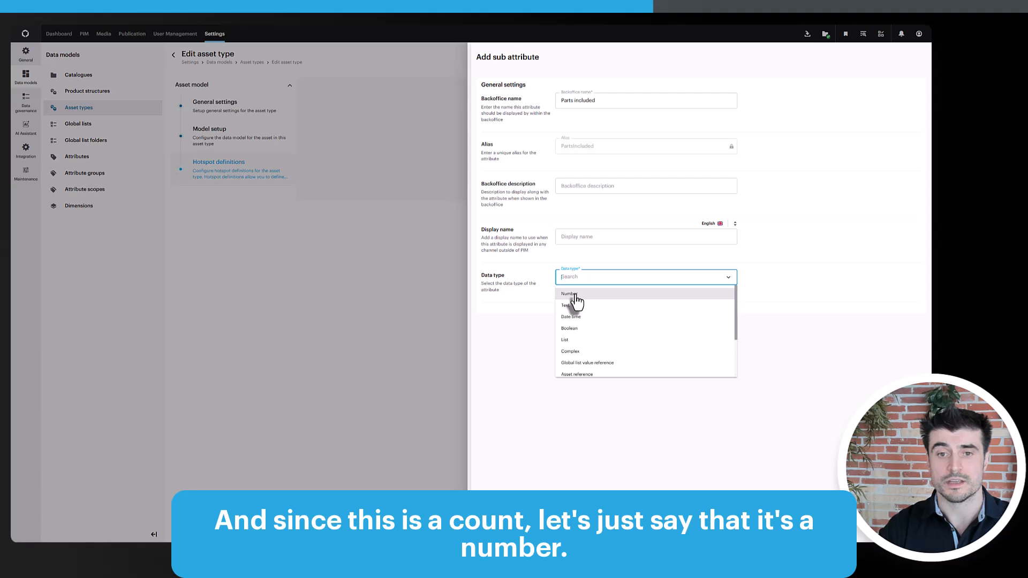
pyautogui.click(575, 296)
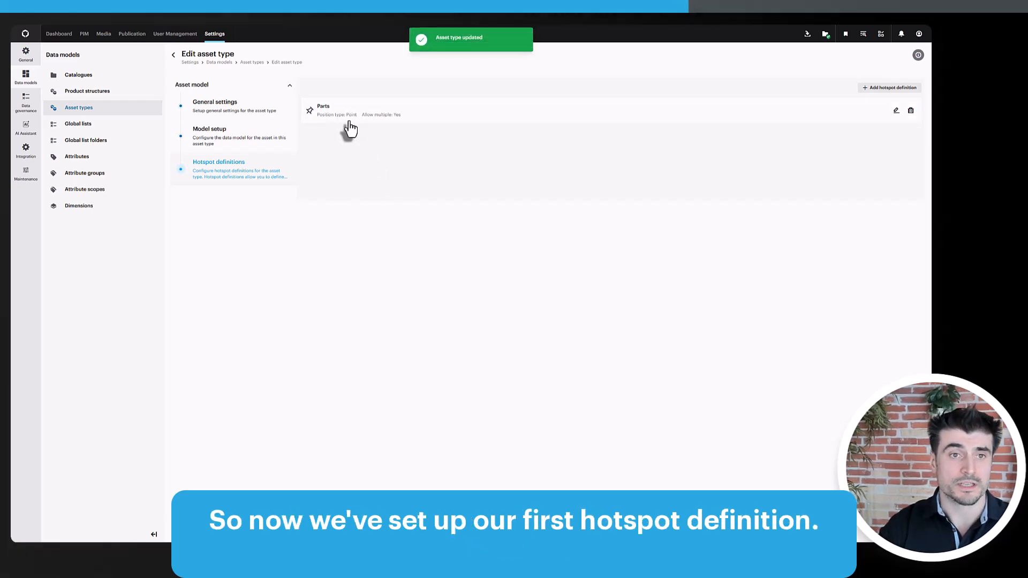
# - Open the car image's hotspots and place an Engine hotspot on the hood with 1 part included
pyautogui.click(103, 35)
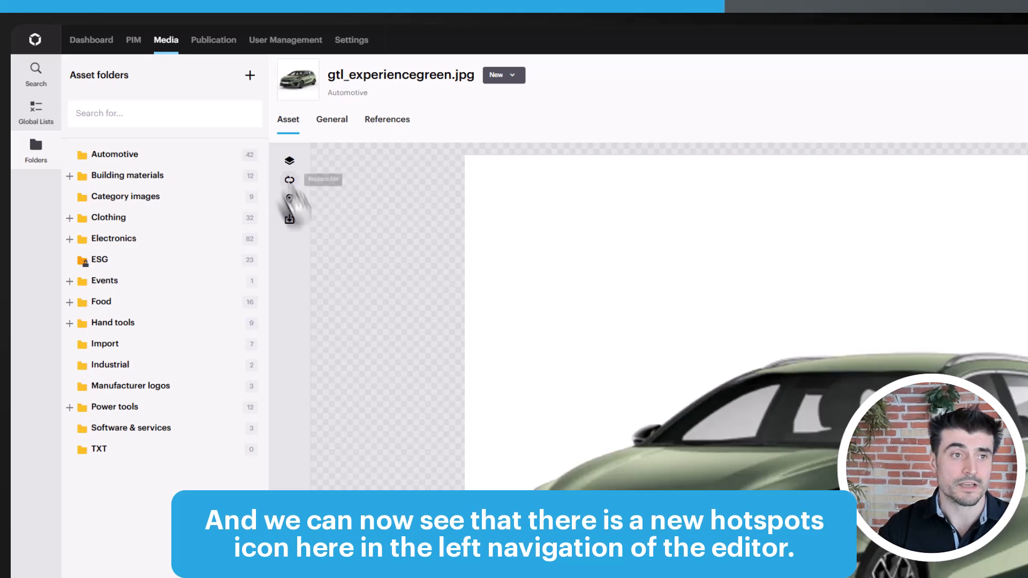
pyautogui.click(290, 200)
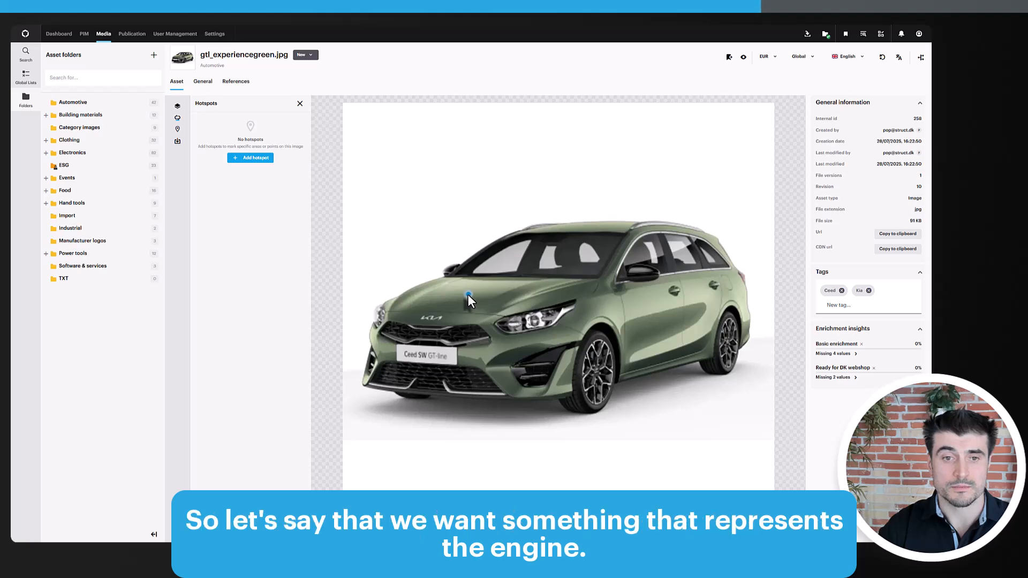
pyautogui.click(470, 298)
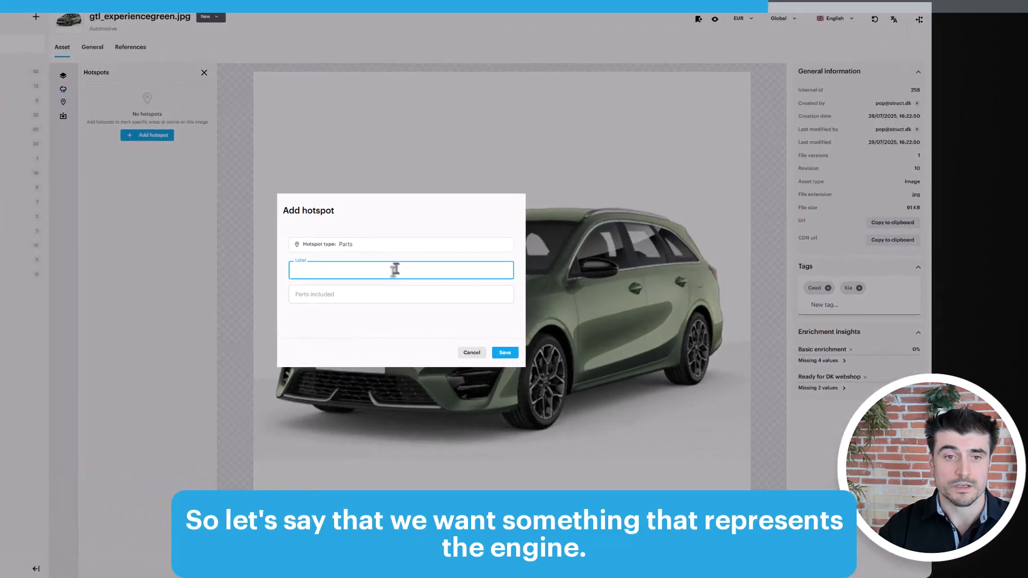
pyautogui.write('Engine')
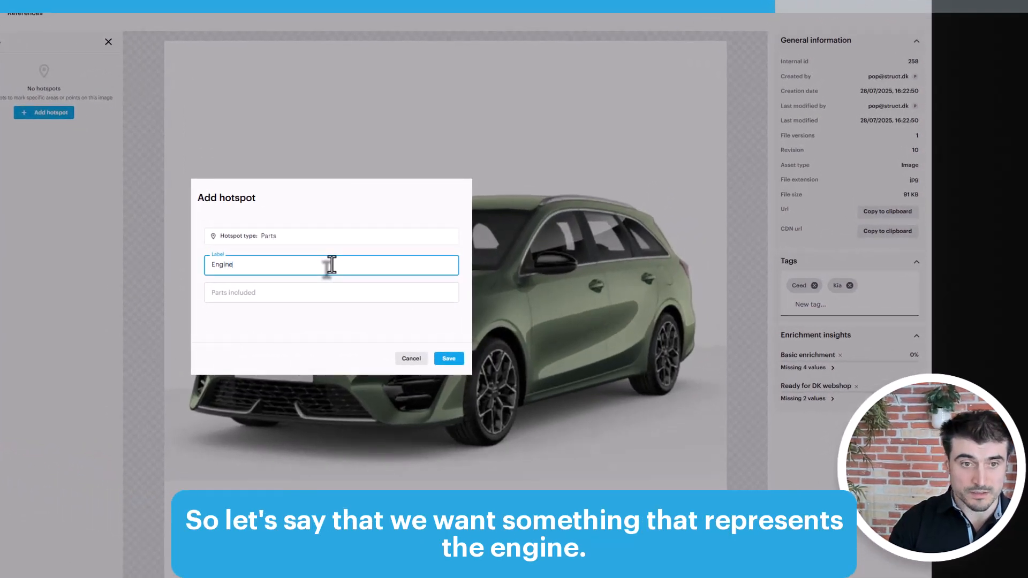
pyautogui.click(368, 295)
pyautogui.write('1')
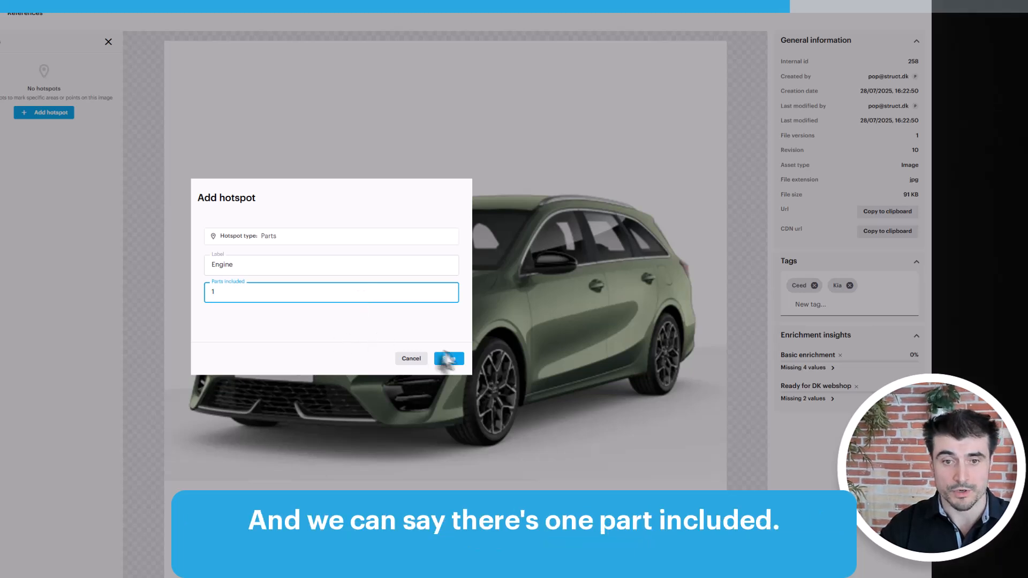
pyautogui.click(453, 359)
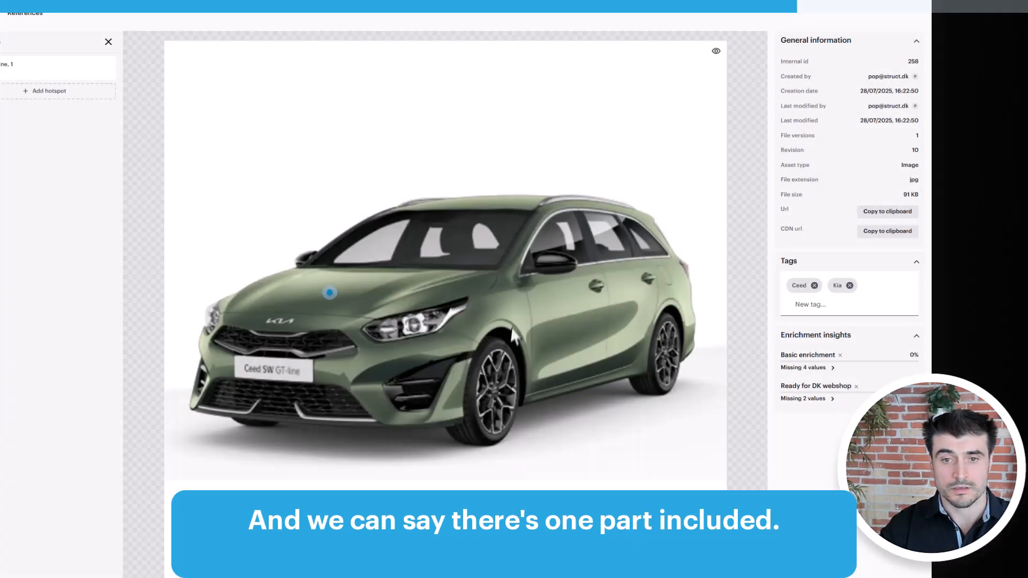
# - Add a Sidemirror hotspot on the side mirror with 2 parts included
pyautogui.click(60, 106)
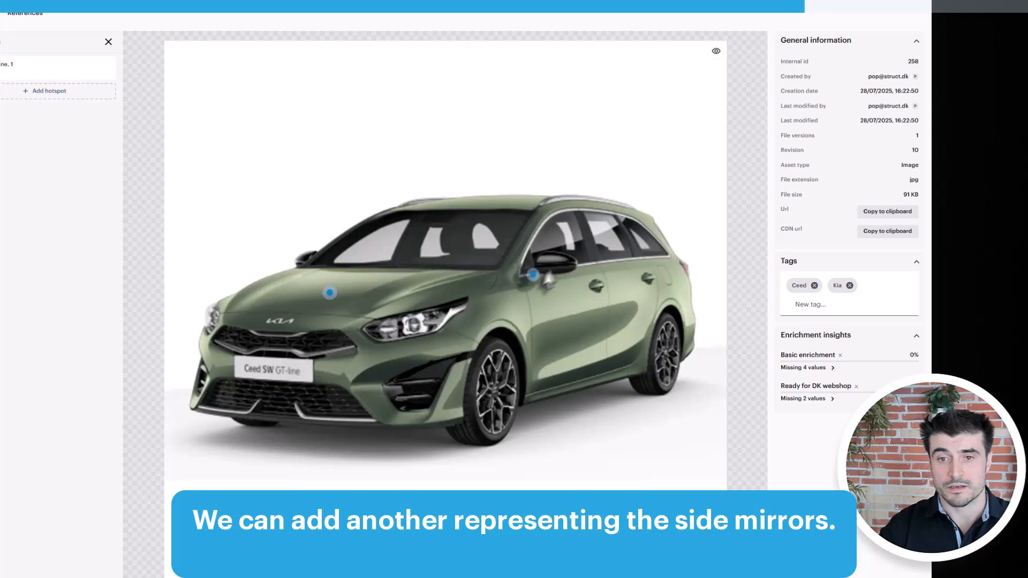
pyautogui.click(555, 263)
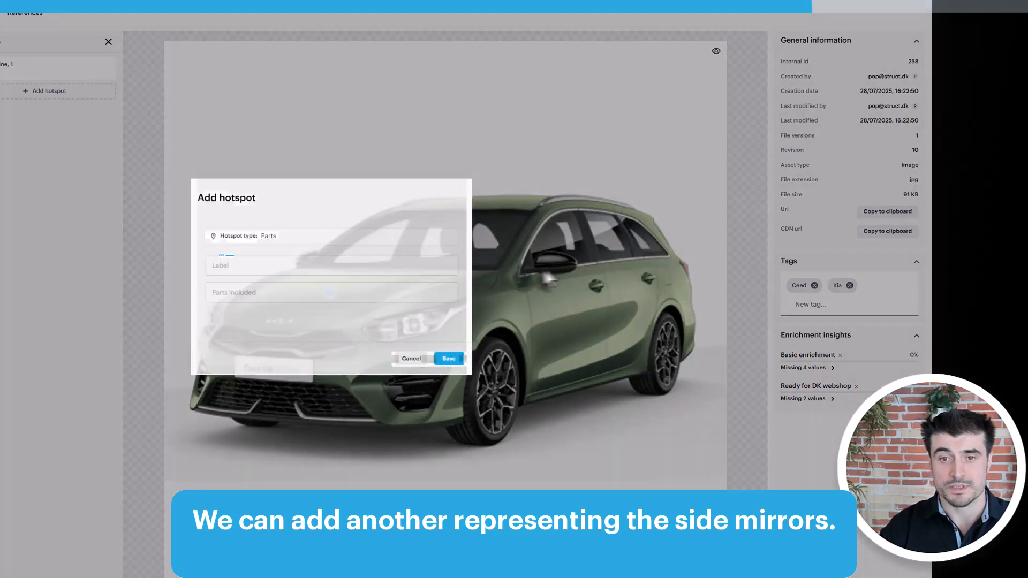
pyautogui.write('Sidemirror')
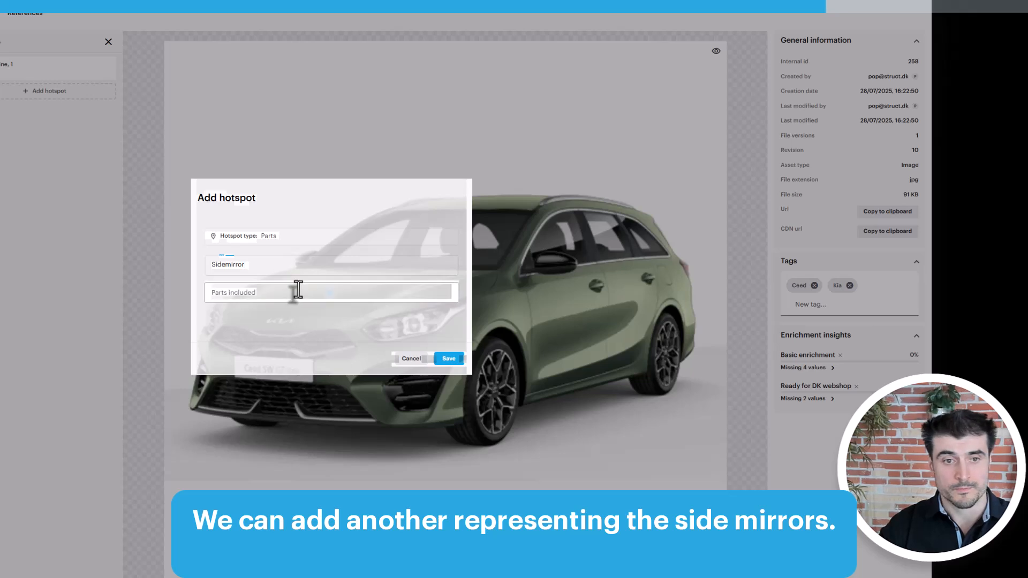
pyautogui.click(295, 291)
pyautogui.write('2')
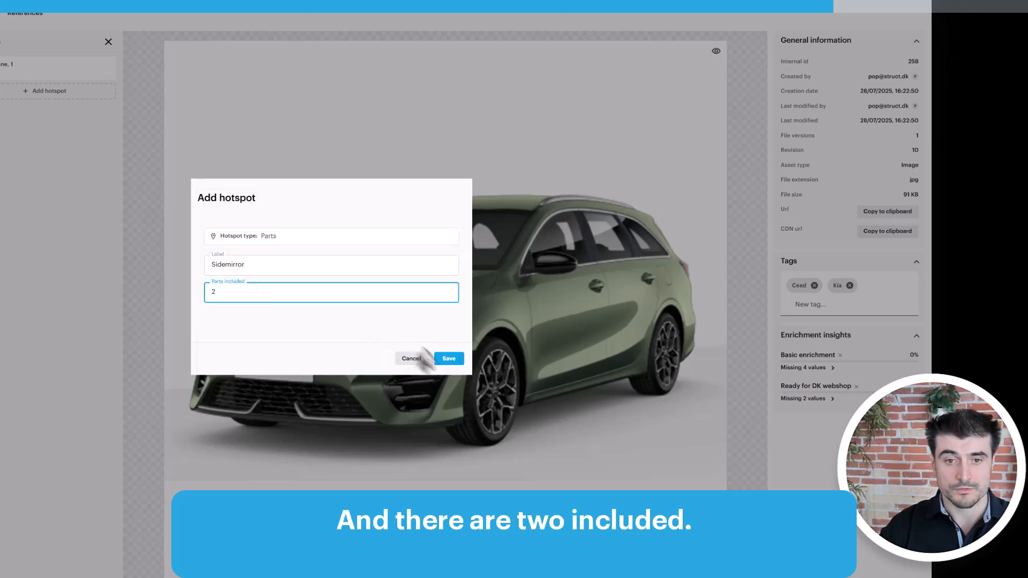
pyautogui.click(449, 359)
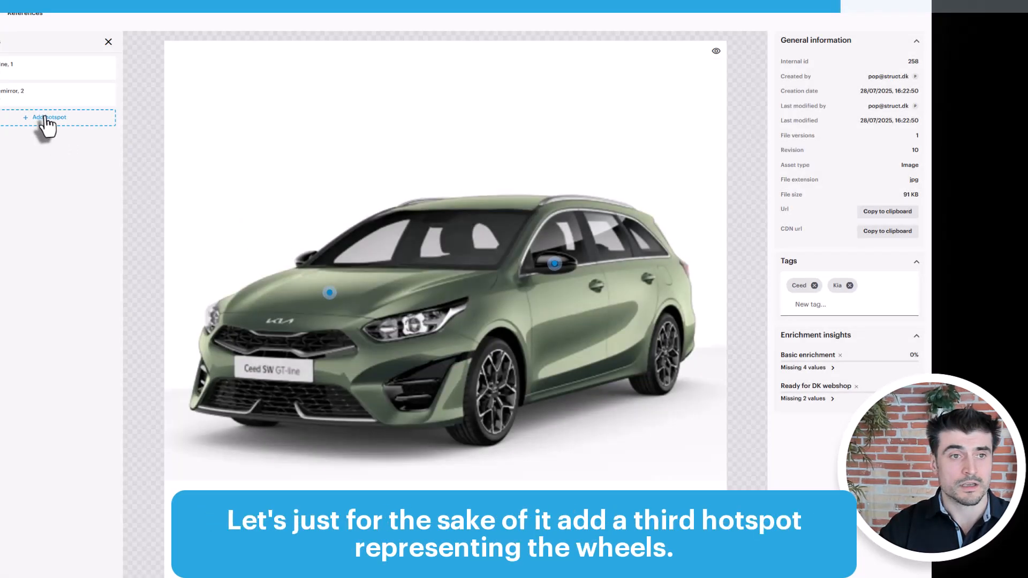
# - Add a Wheels hotspot on the front wheel with 4 parts included
pyautogui.click(45, 119)
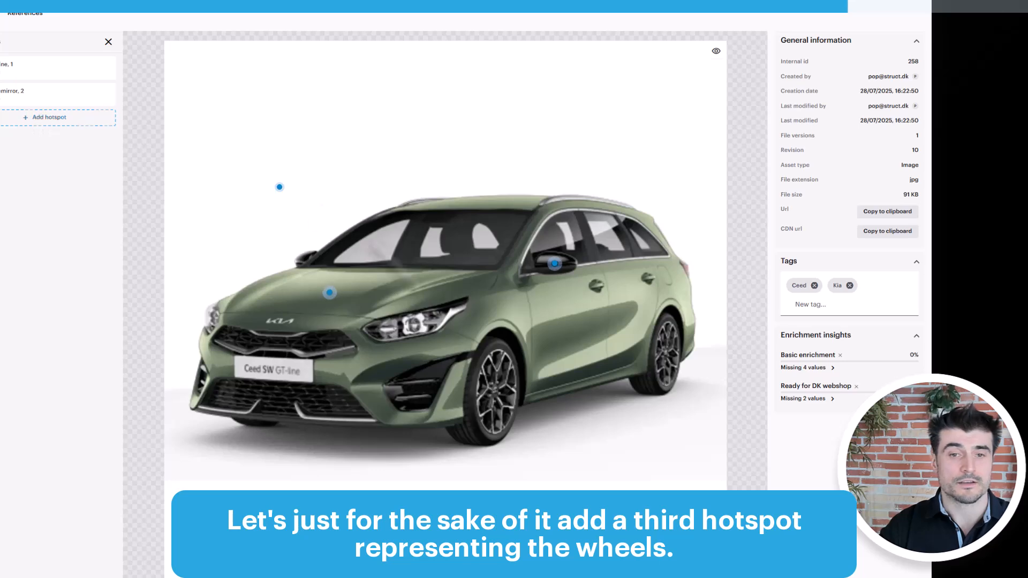
pyautogui.click(493, 388)
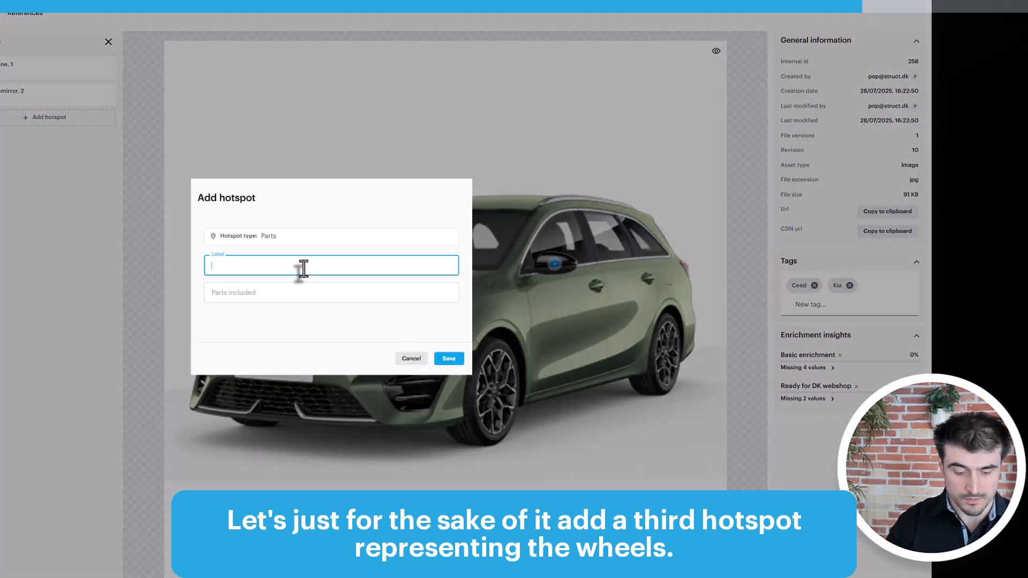
pyautogui.write('Wheels')
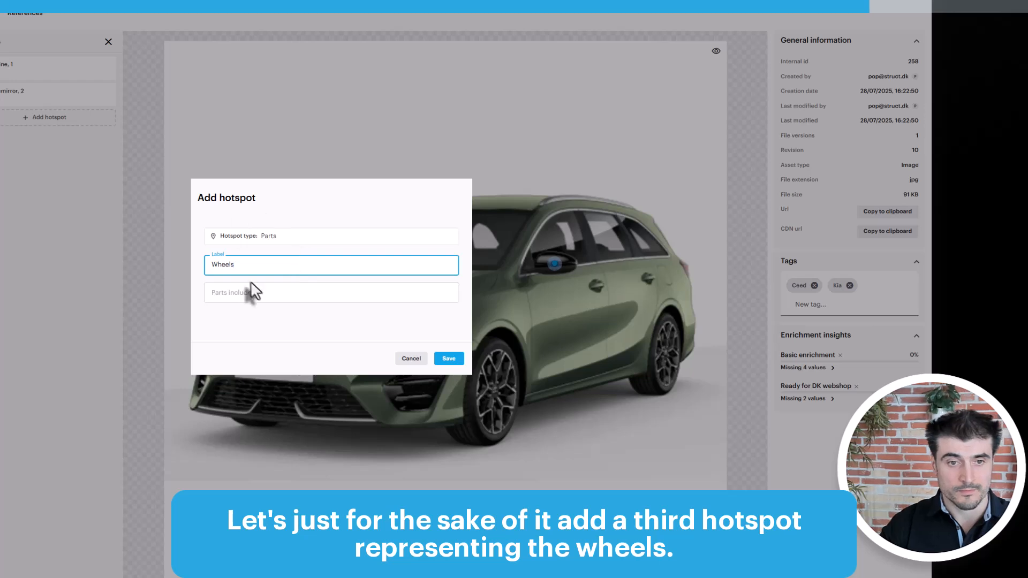
pyautogui.click(254, 291)
pyautogui.write('4')
pyautogui.click(450, 359)
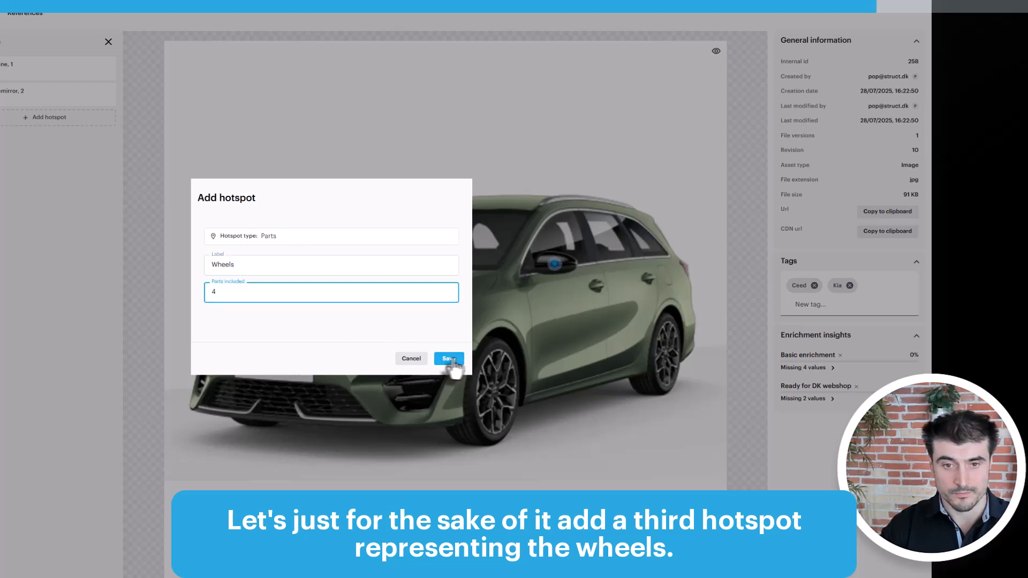